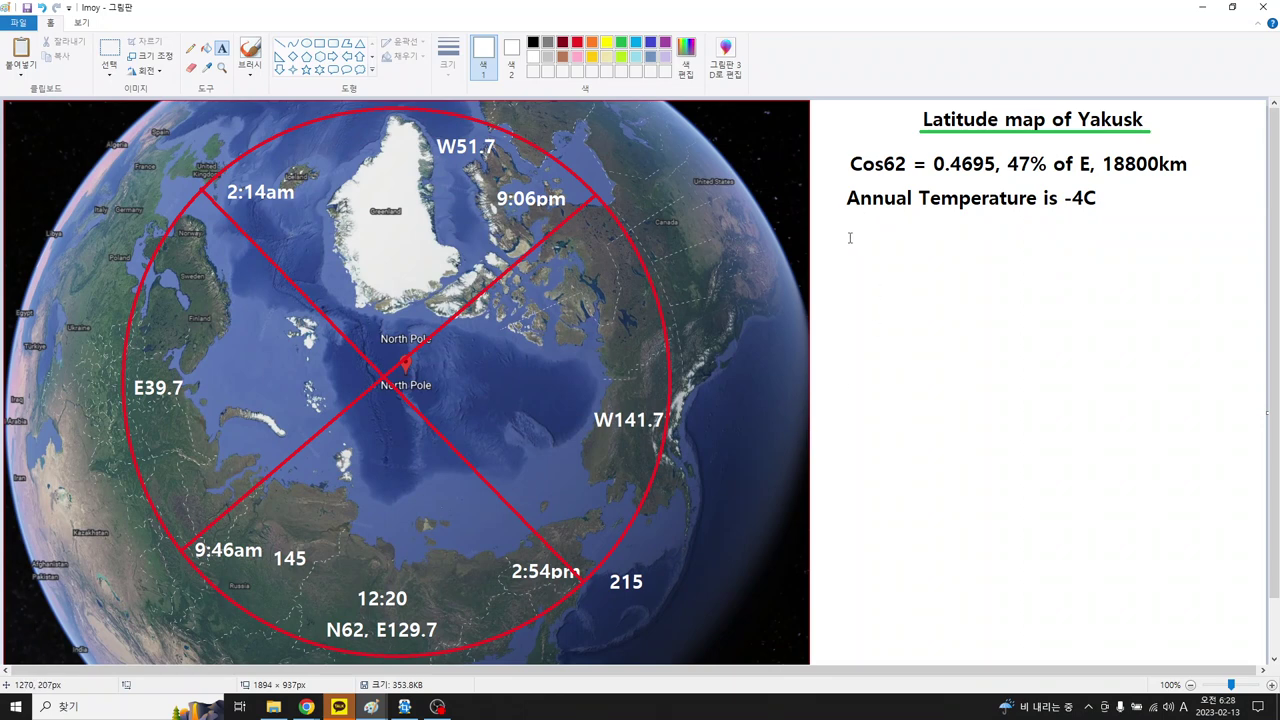
# - Write a black two-line note under the temperature line: 'SW145, SE215. Angle of the SUN' / 'is 85.5'
pyautogui.click(533, 43)
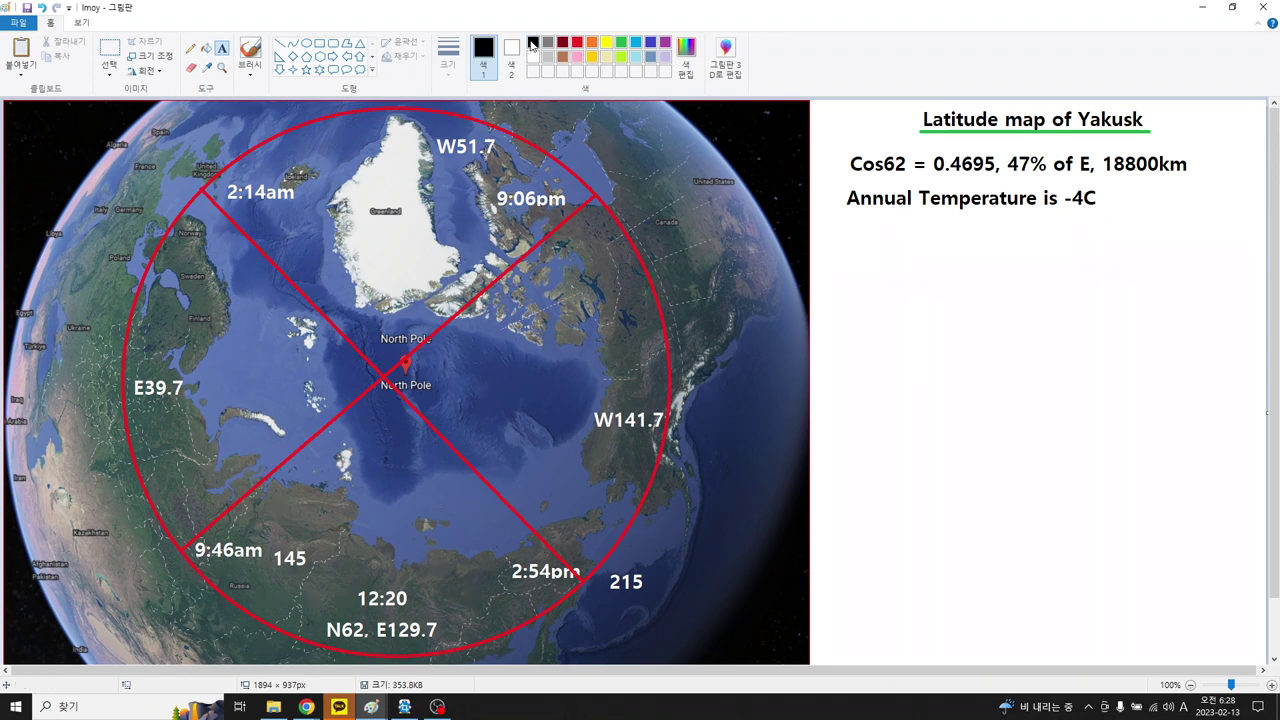
pyautogui.click(850, 235)
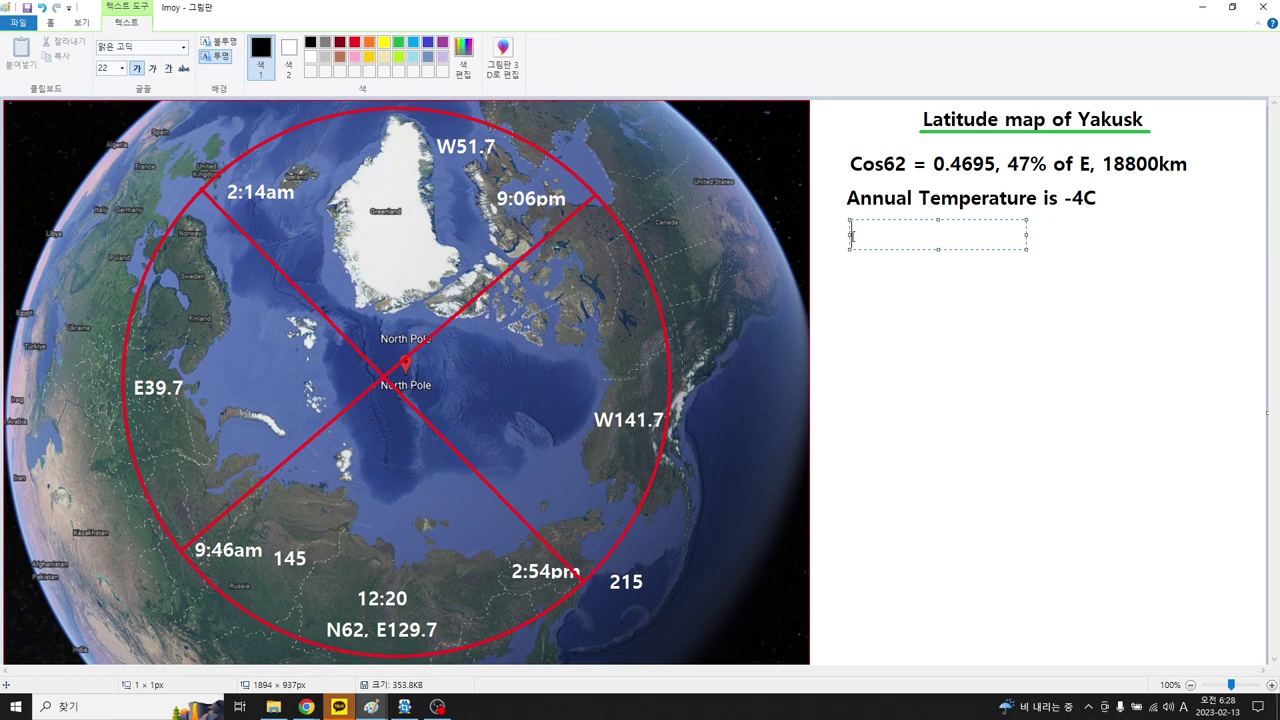
pyautogui.write('SW145,')
pyautogui.write('SE')
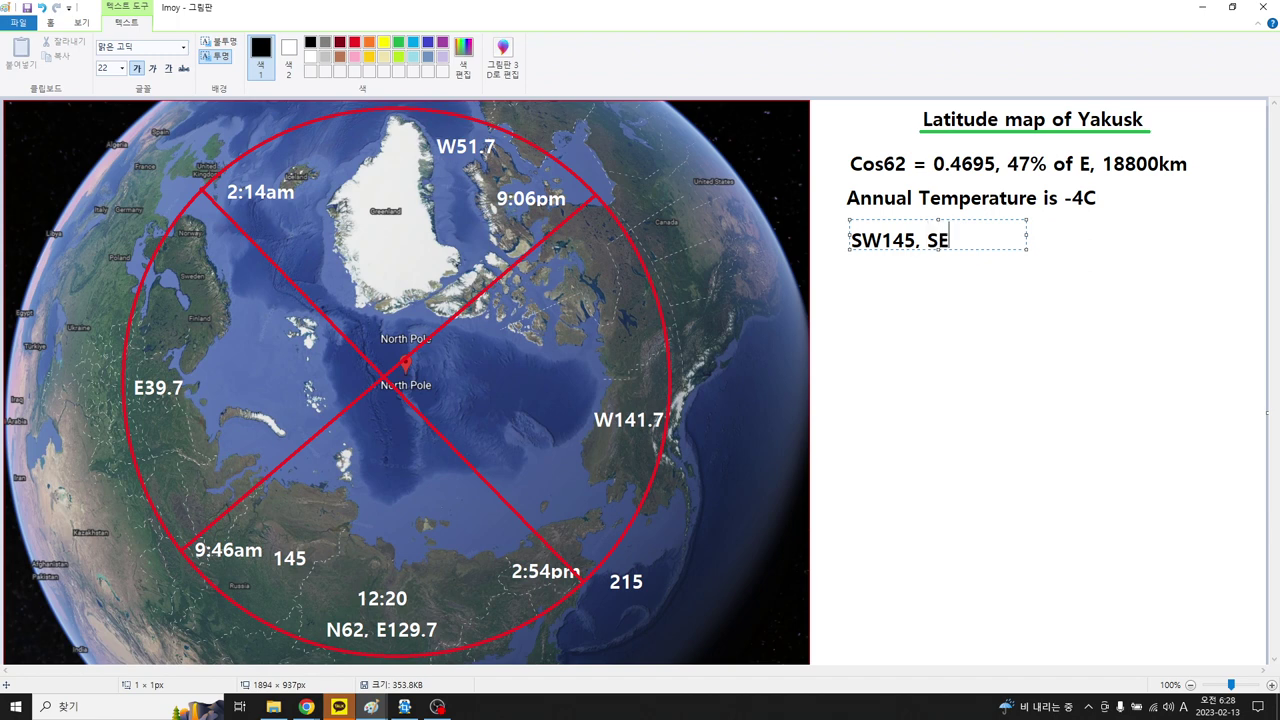
pyautogui.write('215')
pyautogui.write('.')
pyautogui.write('Ang')
pyautogui.write('le of')
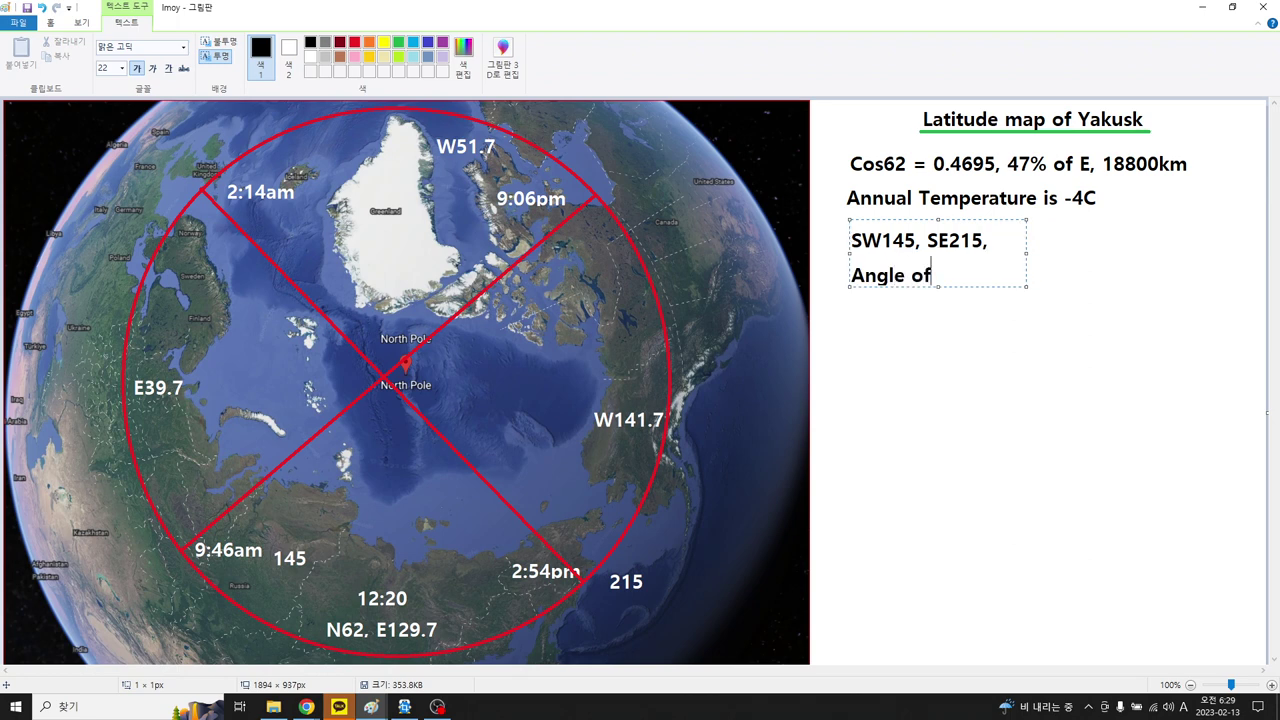
pyautogui.write(' the SUN')
pyautogui.press('Return')
pyautogui.write('is')
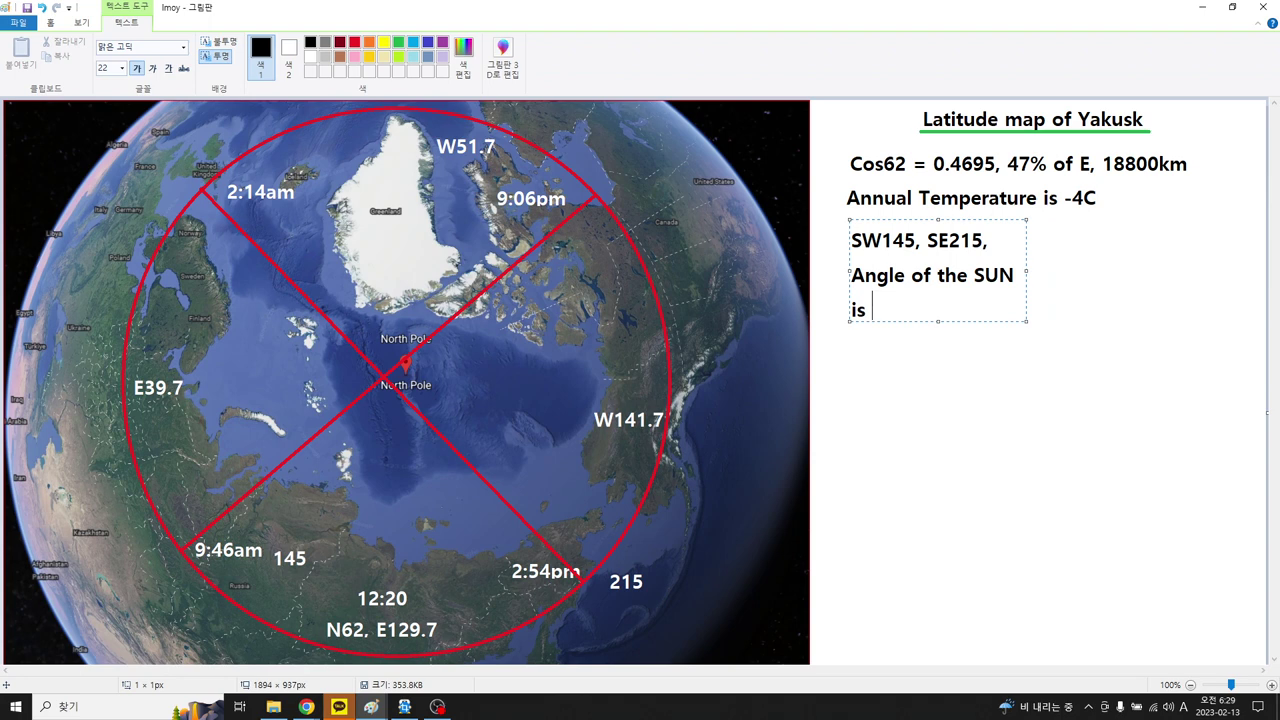
pyautogui.write('85.5')
pyautogui.click(1024, 276)
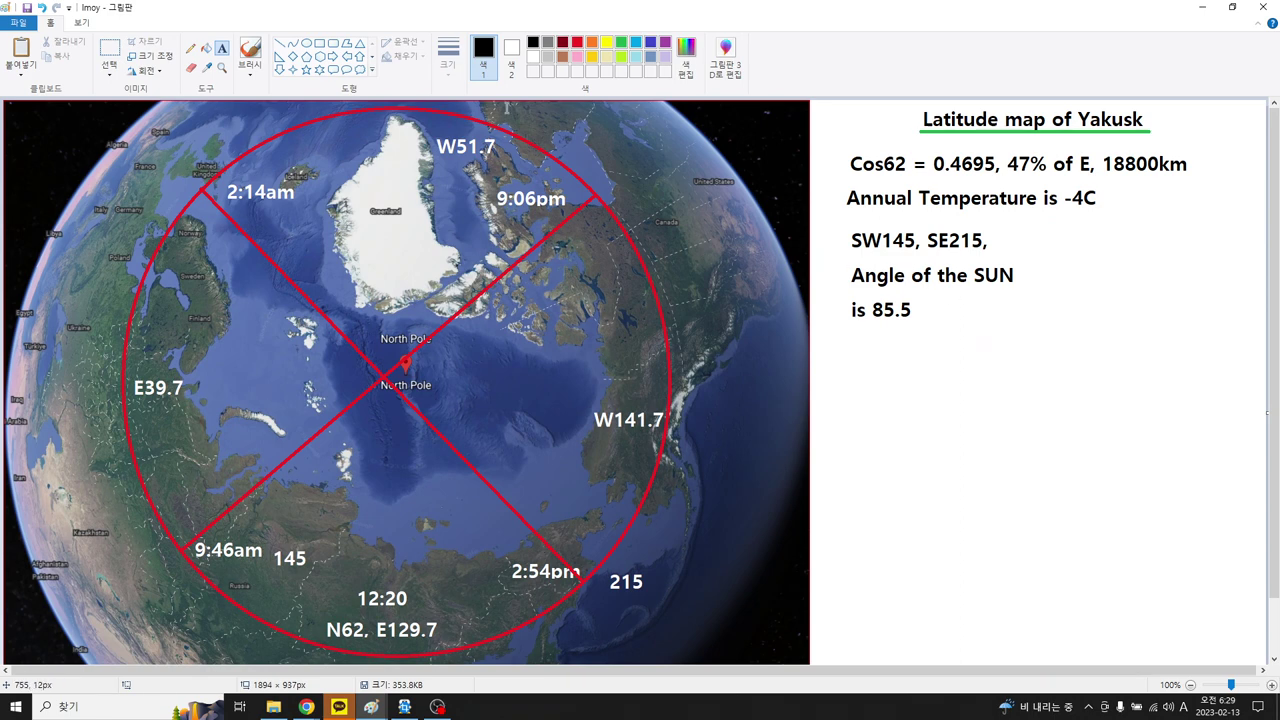
# - Move the 'Angle of the SUN' text and then 'is 85.5' up beside 'SW145, SE215.' on one line
pyautogui.click(110, 48)
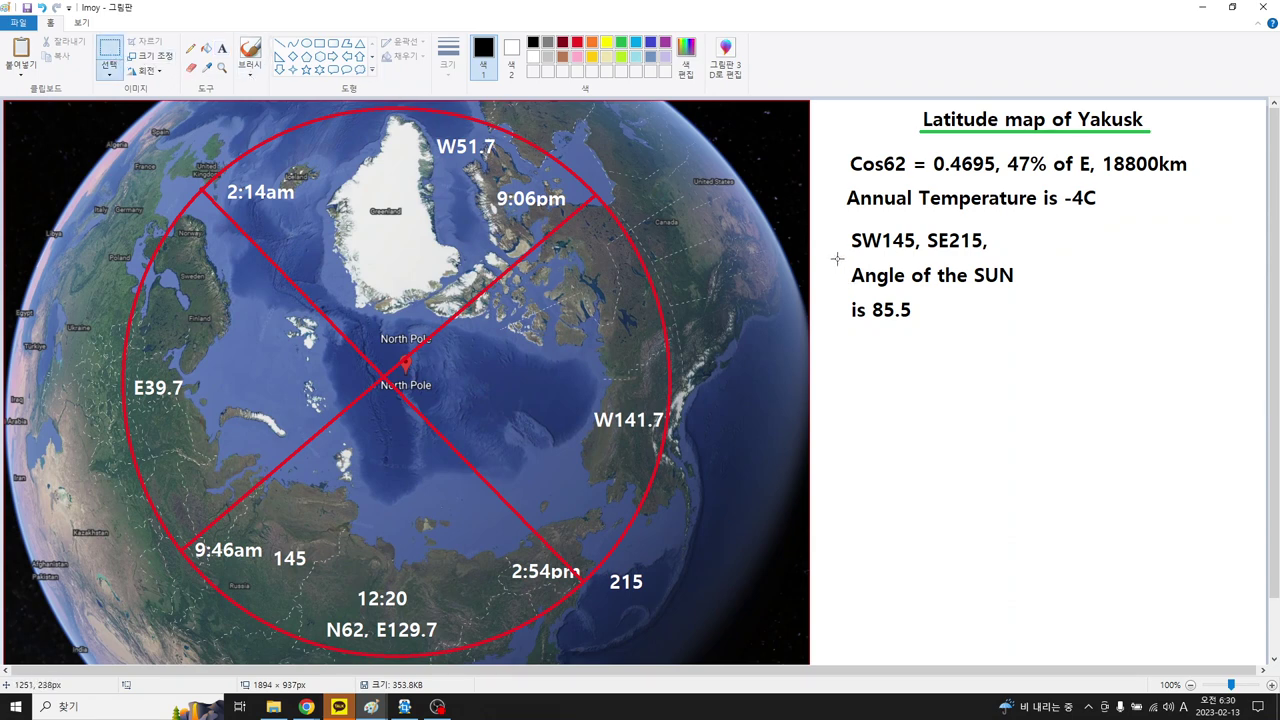
pyautogui.moveTo(838, 260)
pyautogui.mouseDown()
pyautogui.moveTo(934, 328)
pyautogui.moveTo(1063, 332)
pyautogui.mouseUp()
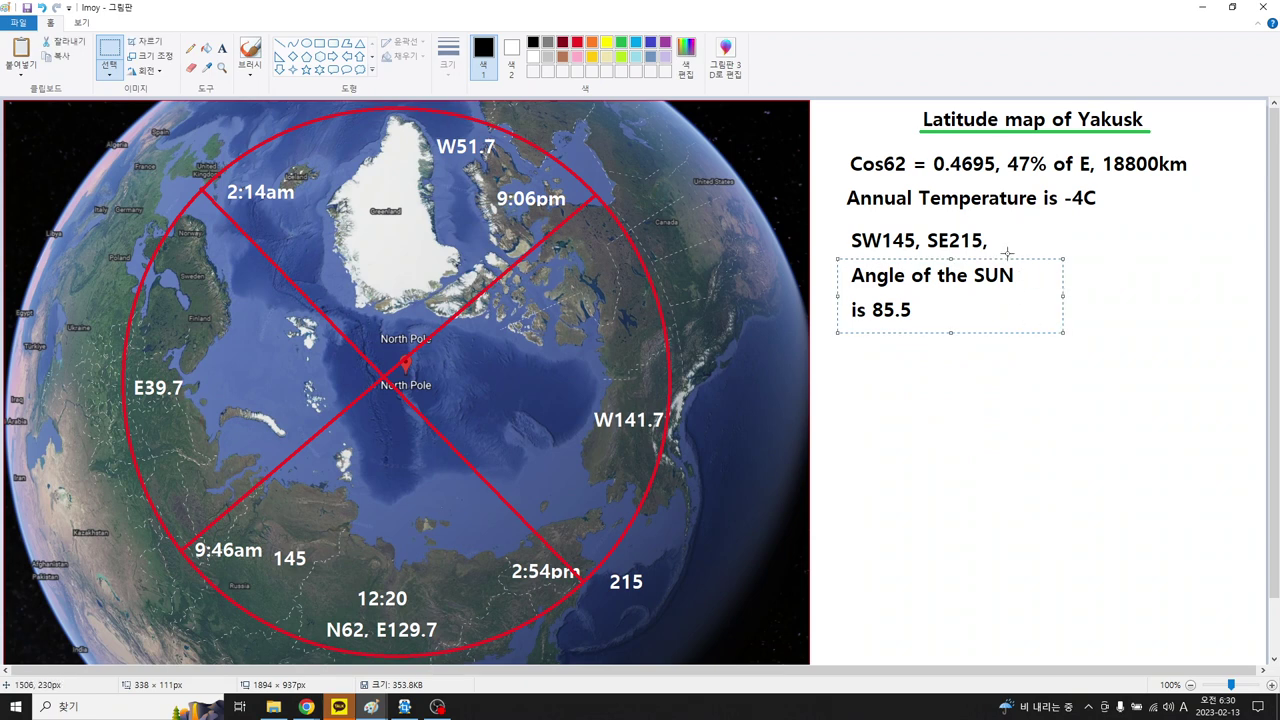
pyautogui.moveTo(990, 284); pyautogui.dragTo(1140, 249)
pyautogui.click(1115, 384)
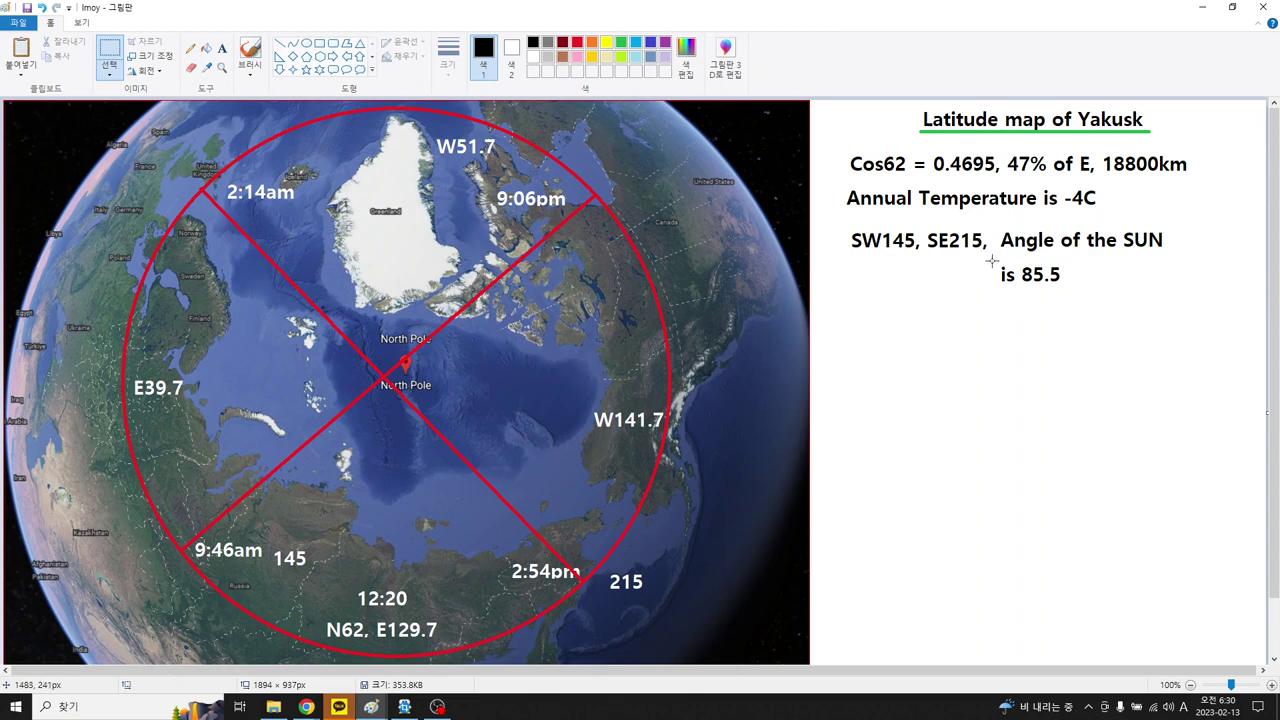
pyautogui.moveTo(992, 261); pyautogui.dragTo(1229, 252)
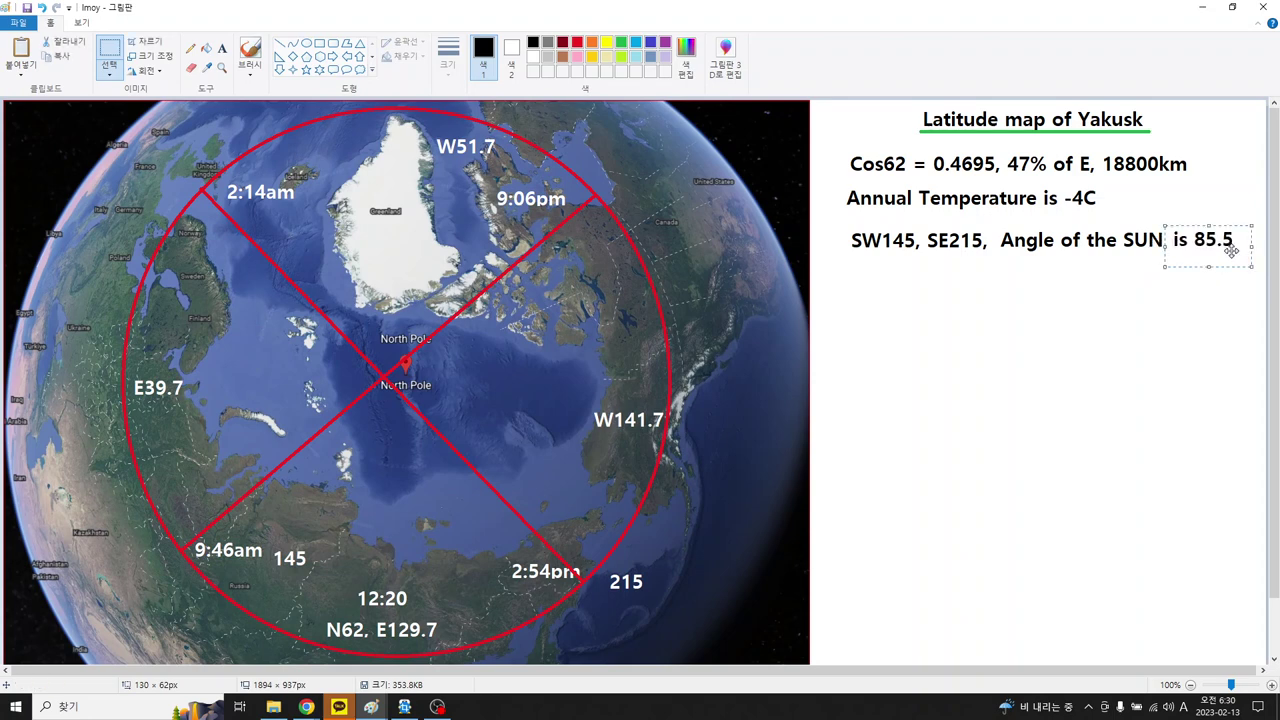
pyautogui.click(1190, 320)
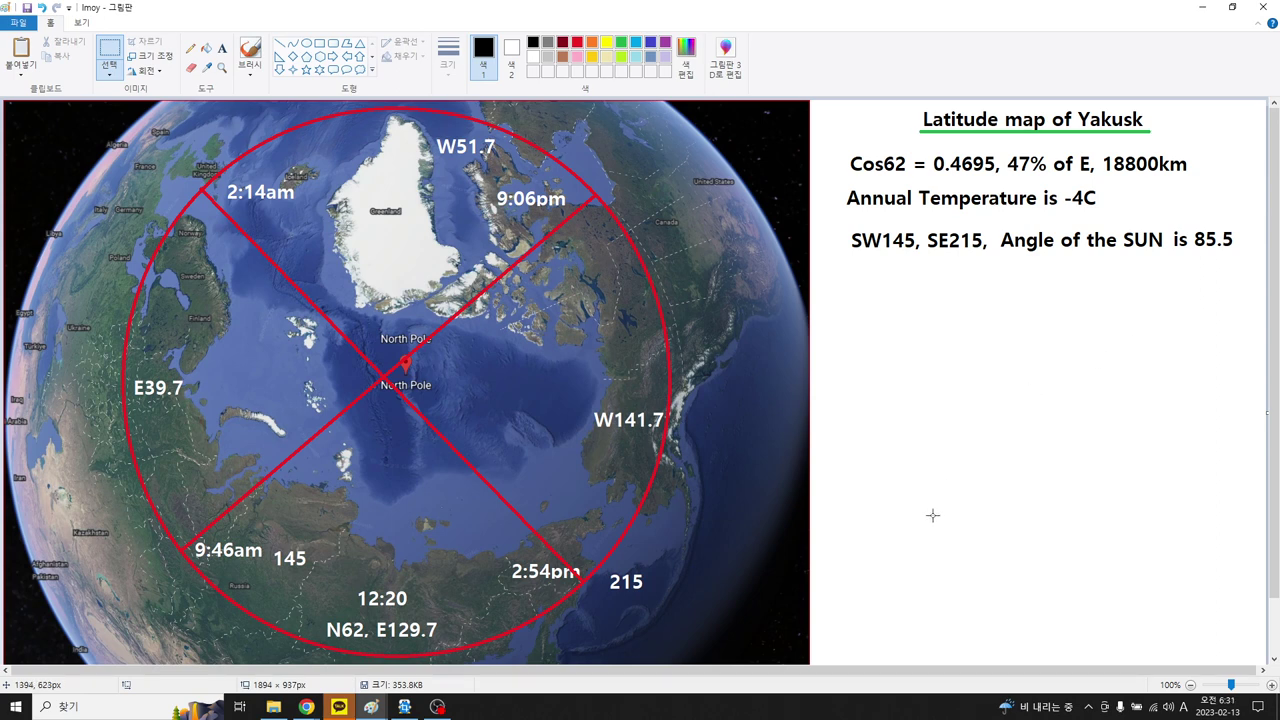
pyautogui.moveTo(339, 706)
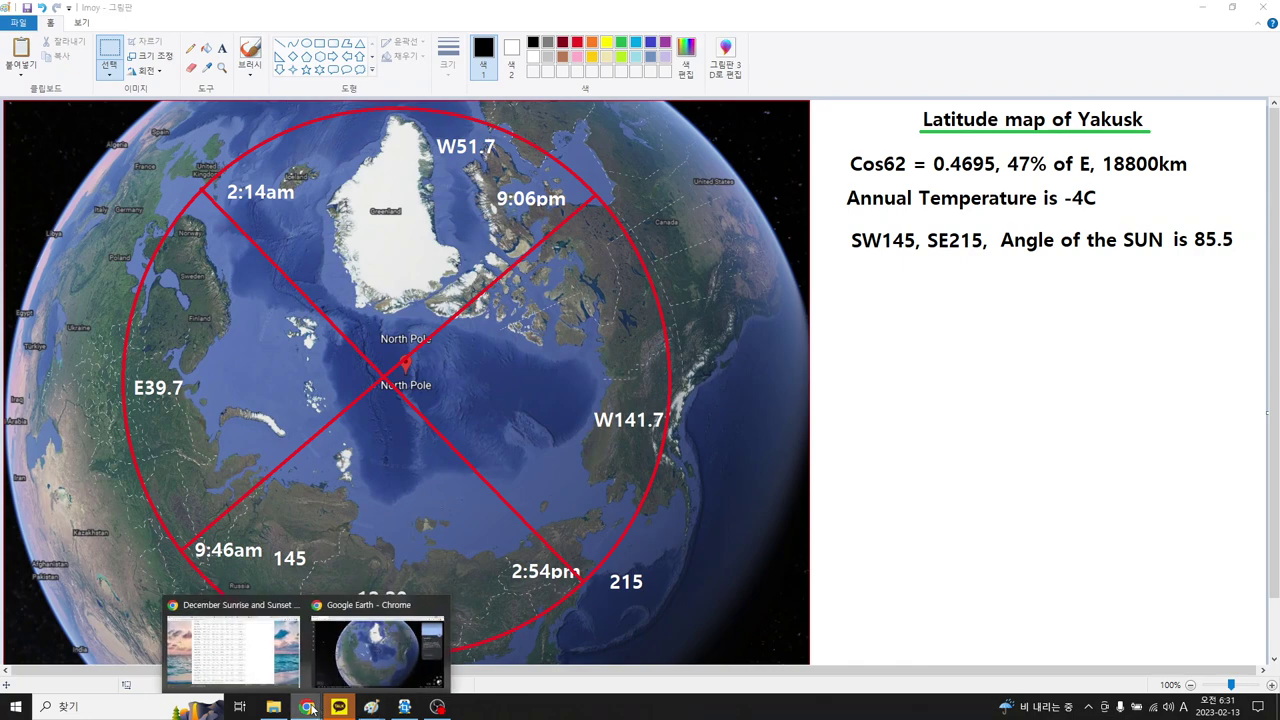
pyautogui.click(275, 655)
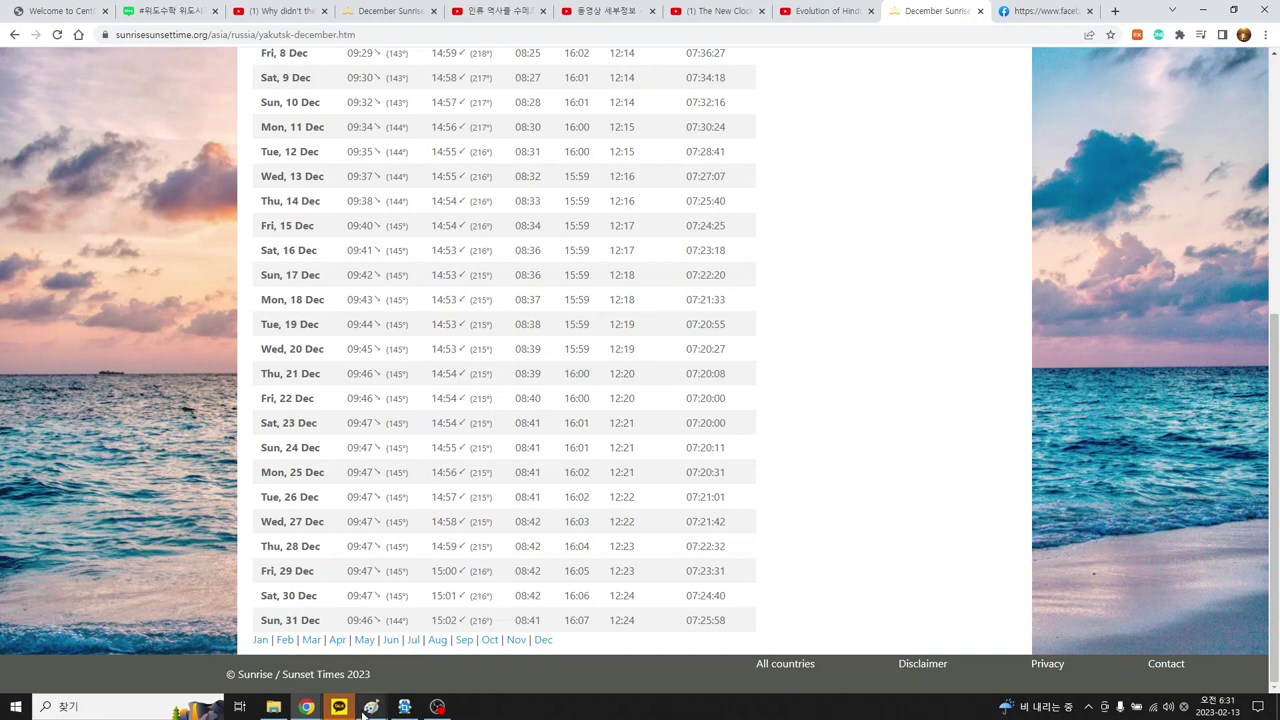
pyautogui.moveTo(370, 712)
pyautogui.click(434, 673)
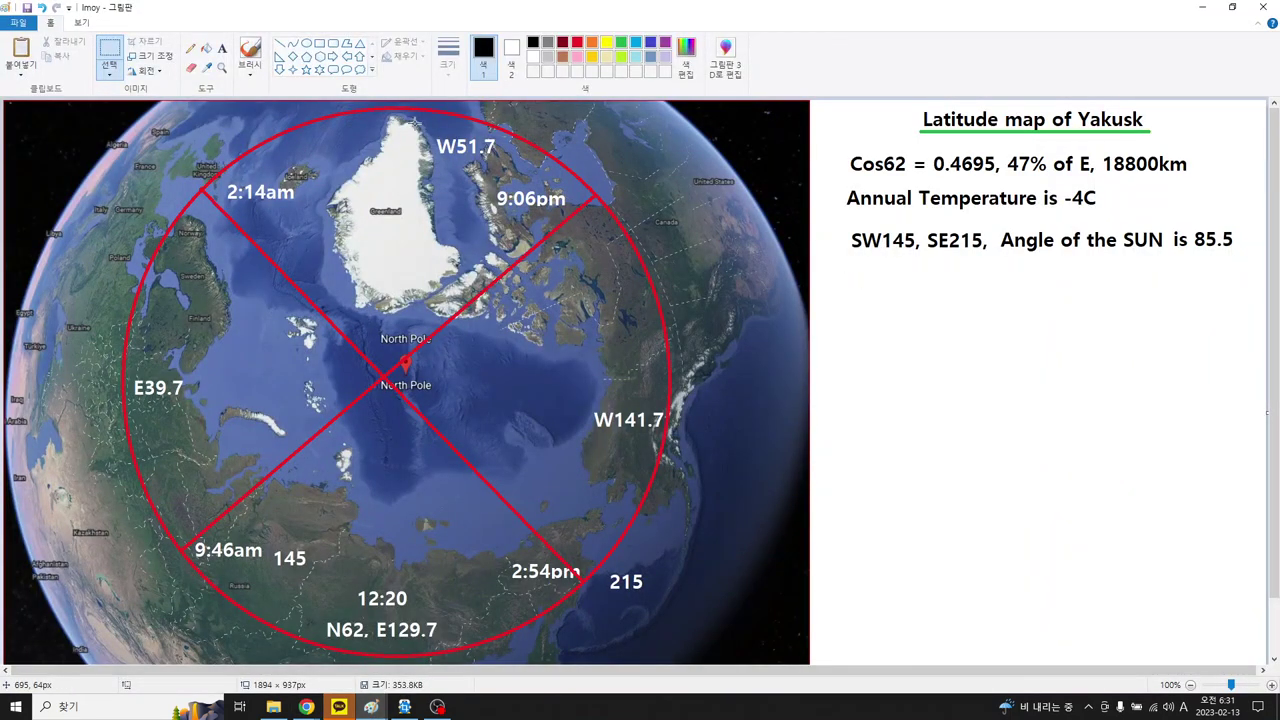
# - Add the note 'Day time is 7h20m' beneath the sun-angle line, widened to fit one line
pyautogui.click(222, 48)
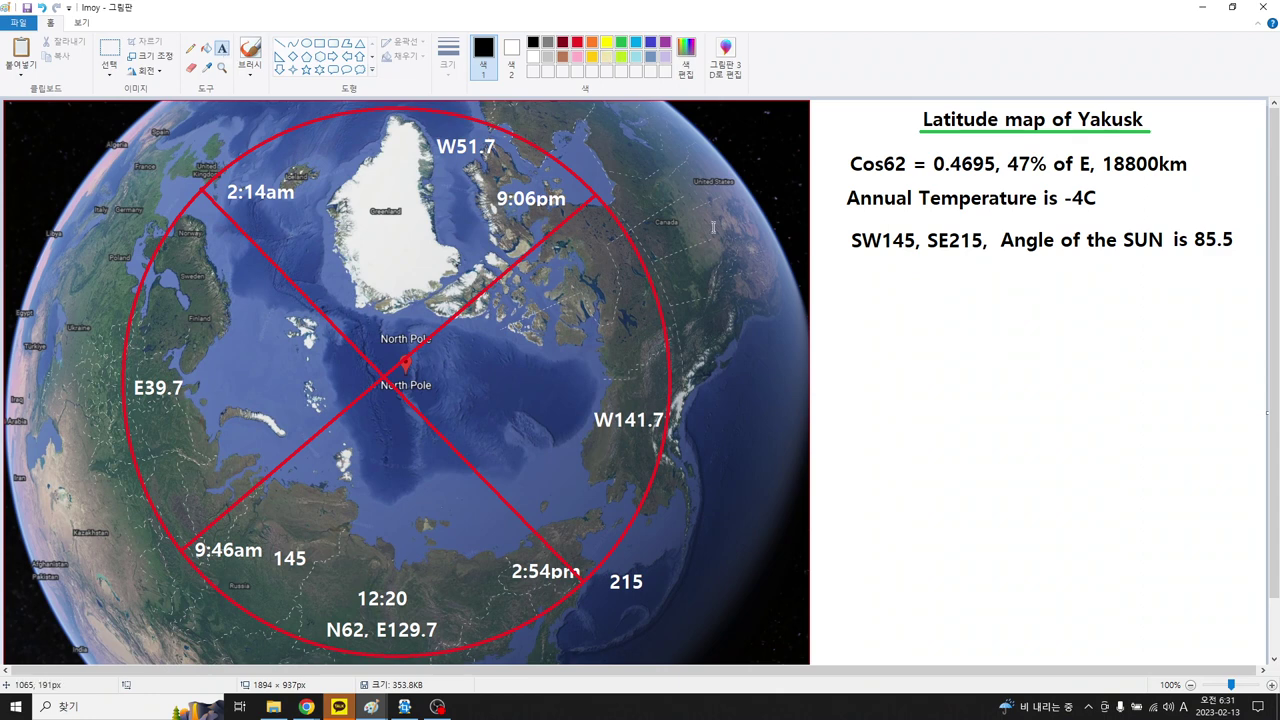
pyautogui.click(851, 270)
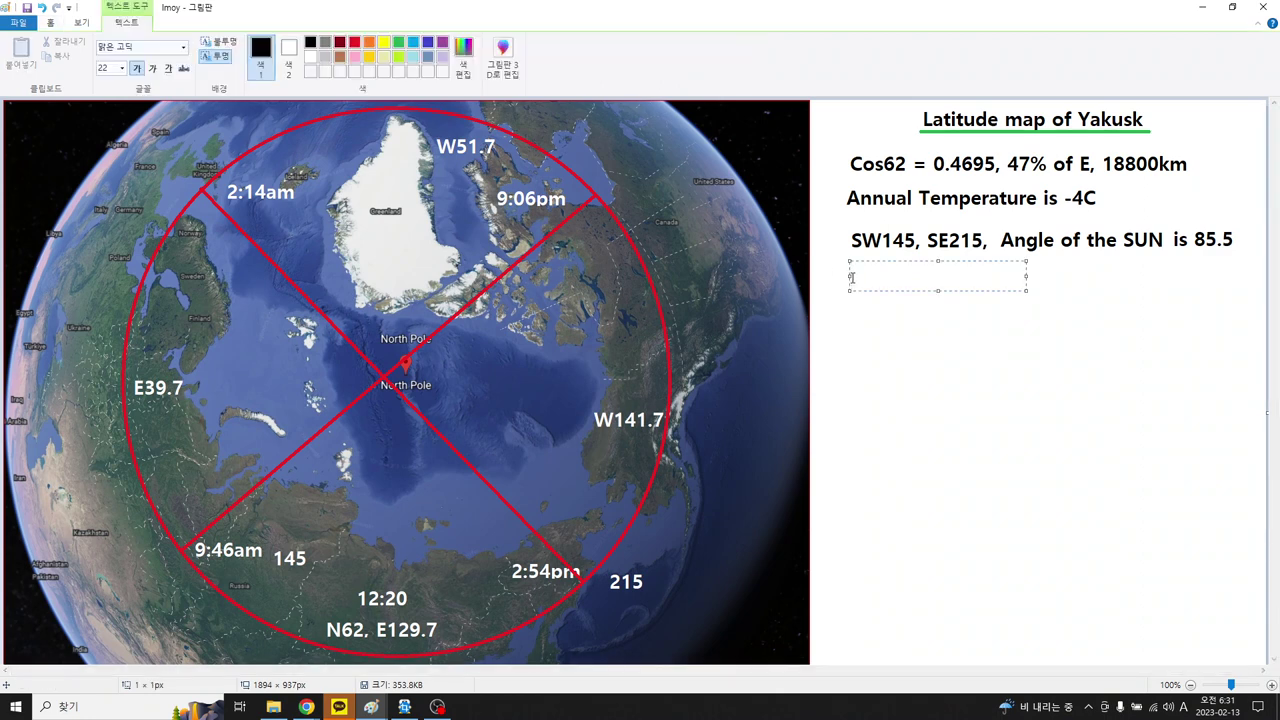
pyautogui.write('Dav')
pyautogui.write(' ti')
pyautogui.write('me')
pyautogui.write(' is ')
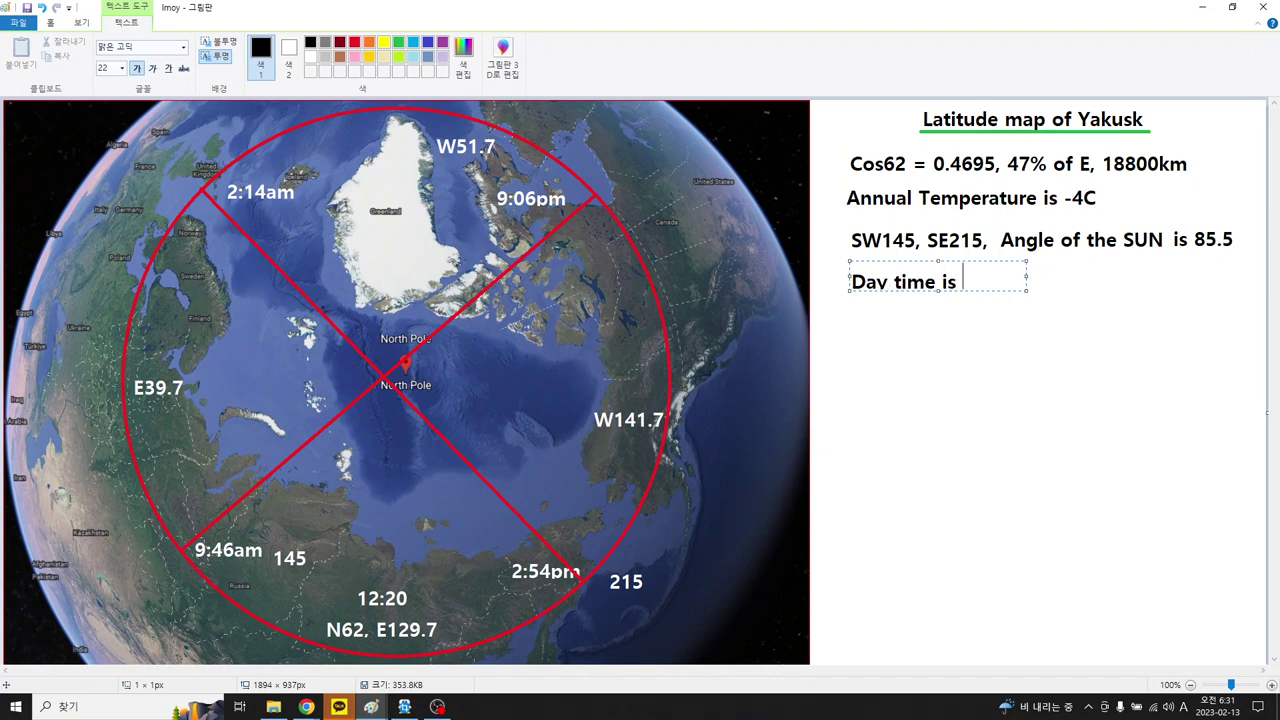
pyautogui.write('7h20m')
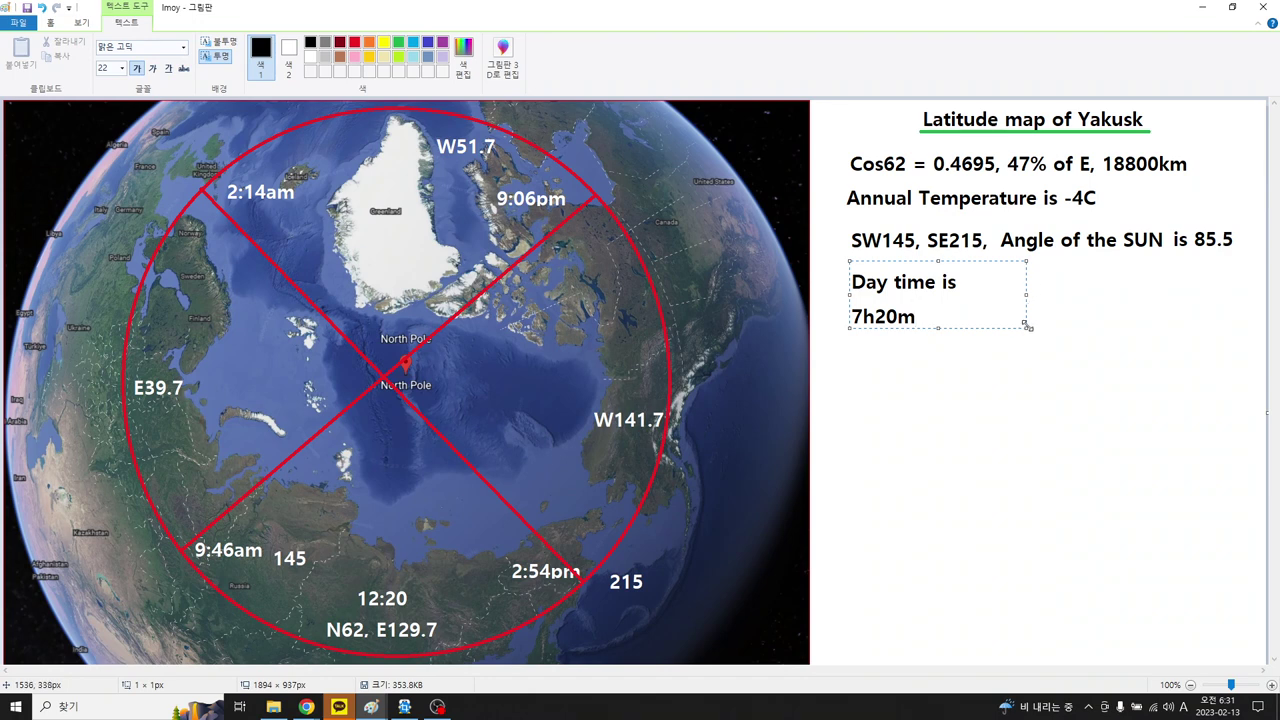
pyautogui.moveTo(1024, 323); pyautogui.dragTo(1130, 324)
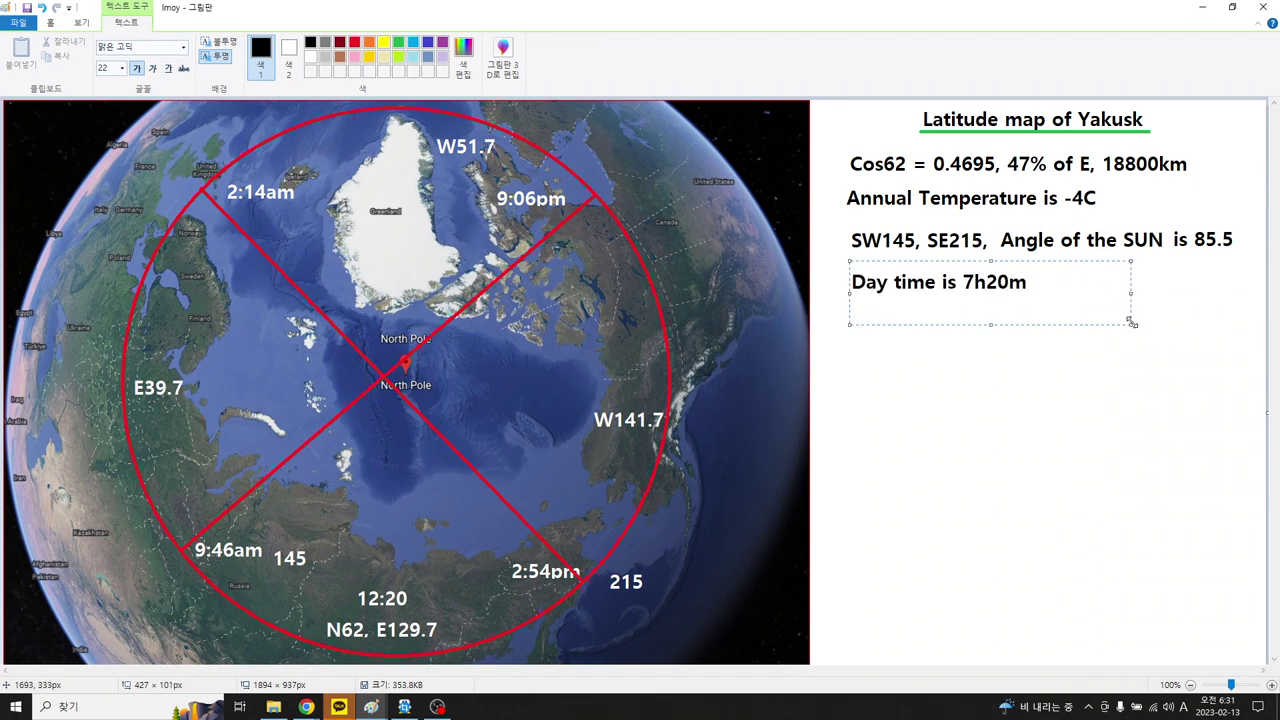
pyautogui.click(1099, 424)
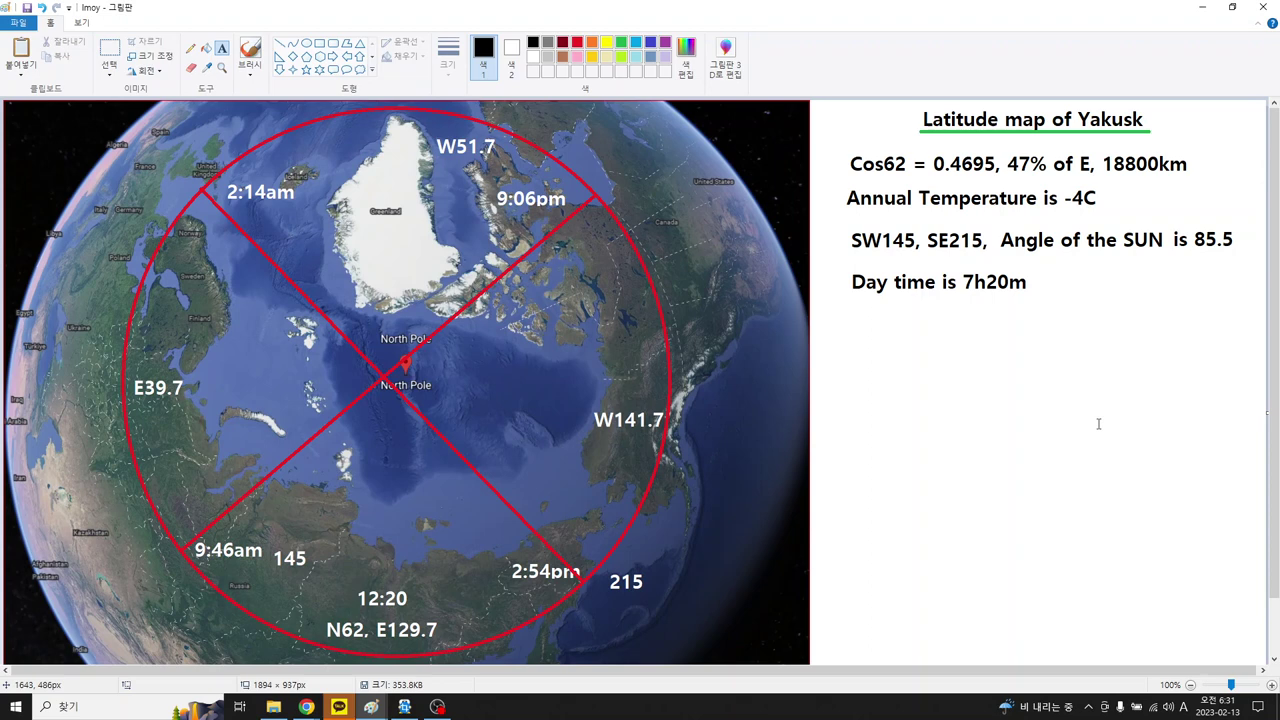